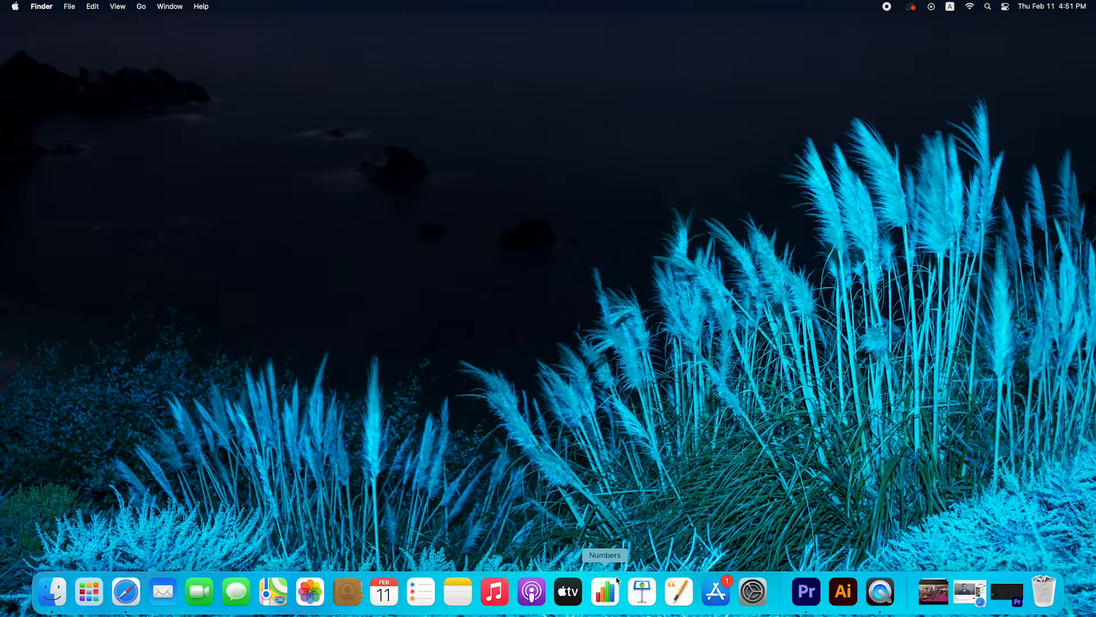
# Step: Switch to the Premiere Pro project and create a sequence from the clip Dining Room - 10033.mp4
pyautogui.click(1007, 592)
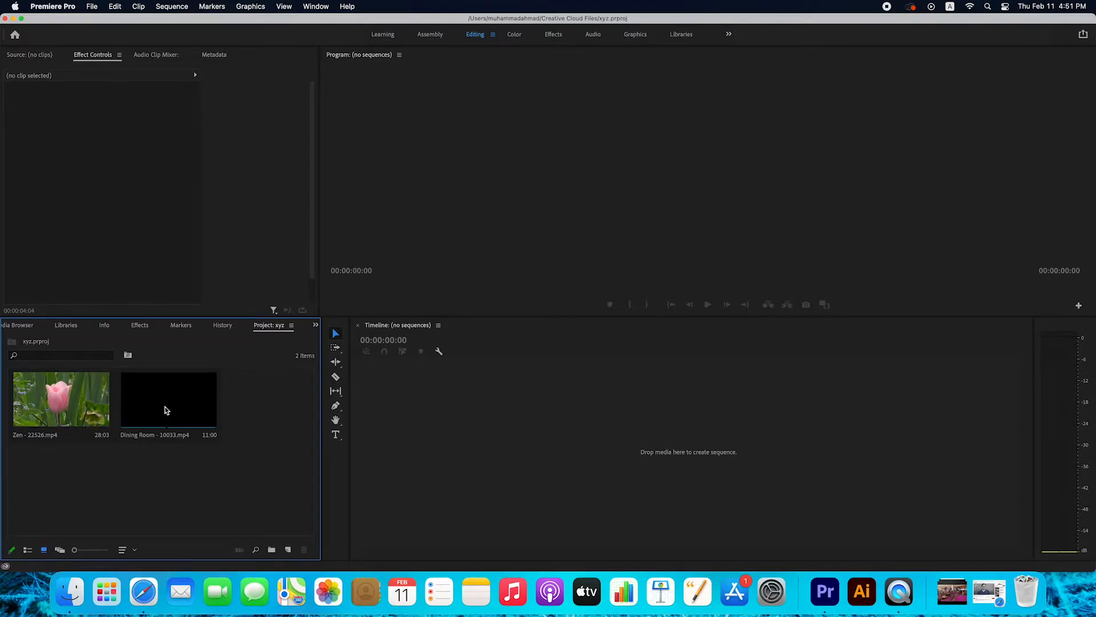
pyautogui.moveTo(164, 409); pyautogui.dragTo(535, 430)
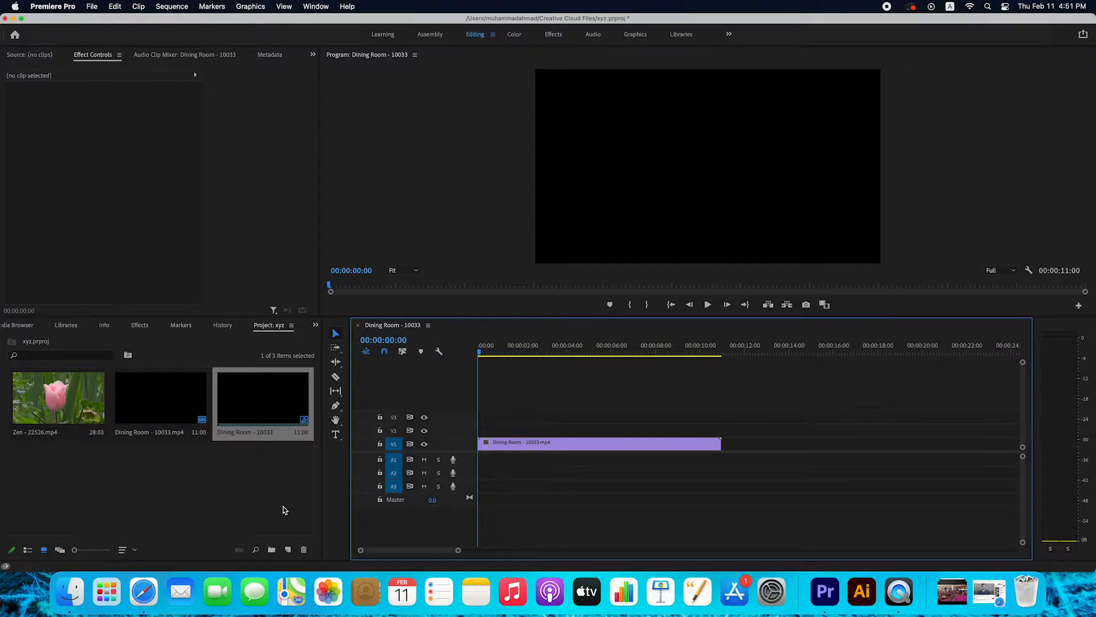
# Step: Create a 1920 x 1080, 29.97 fps adjustment layer and place it on V2 at the start of the Dining Room clip
pyautogui.click(289, 549)
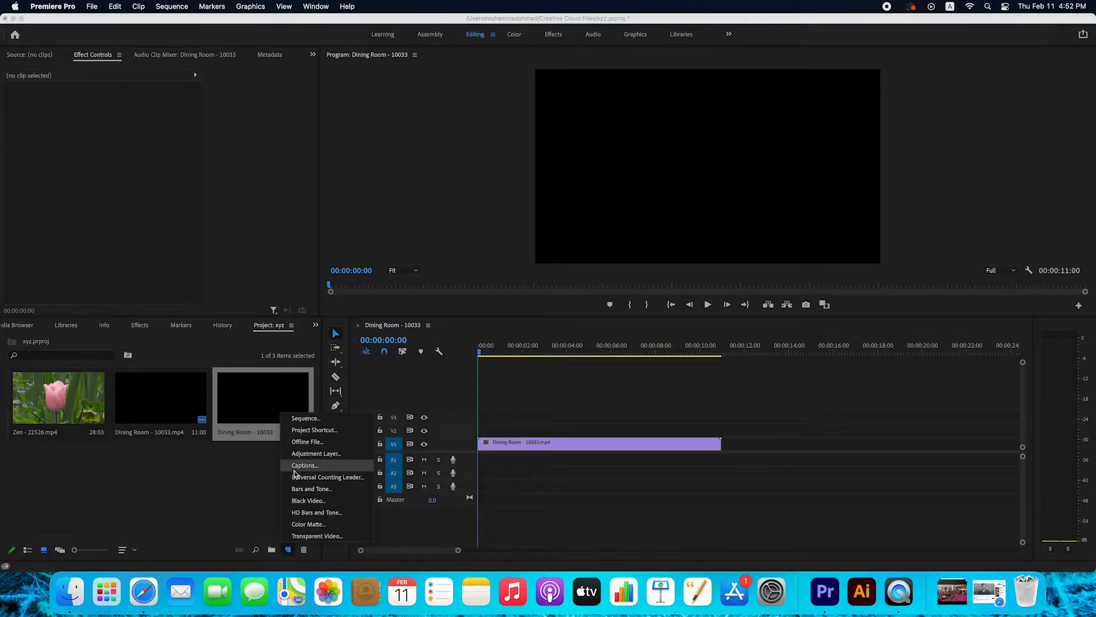
pyautogui.click(297, 455)
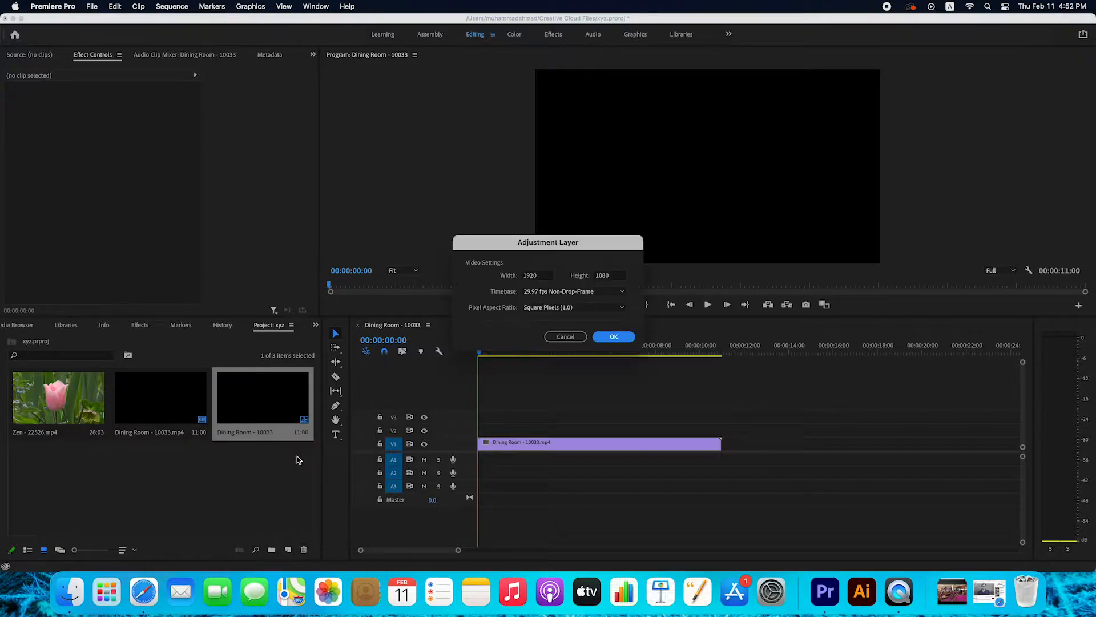
pyautogui.click(606, 338)
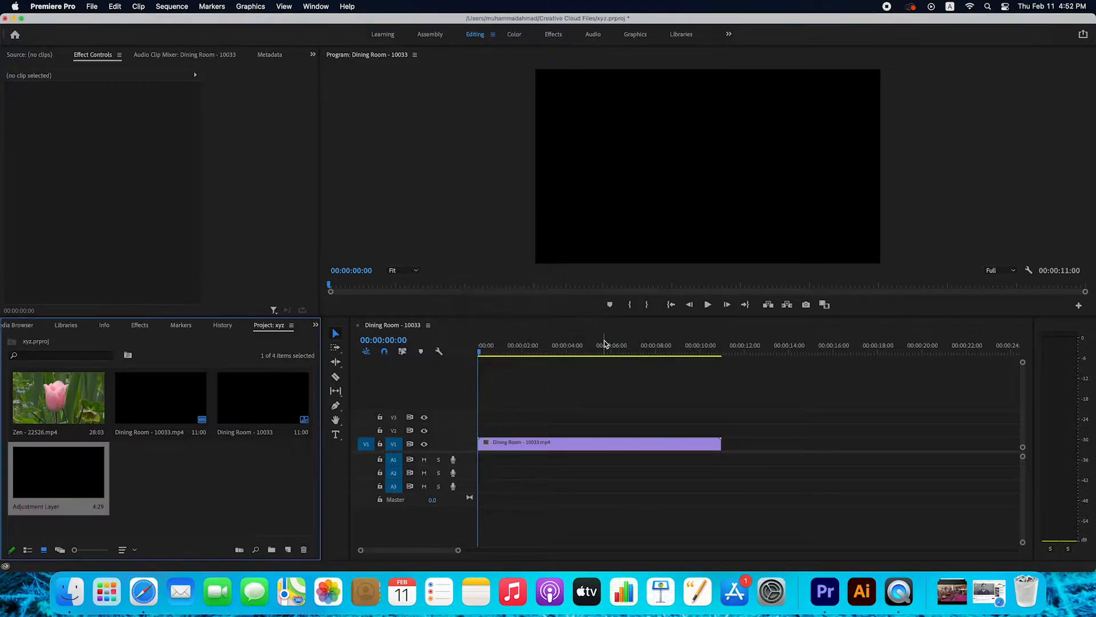
pyautogui.moveTo(48, 480); pyautogui.dragTo(526, 430)
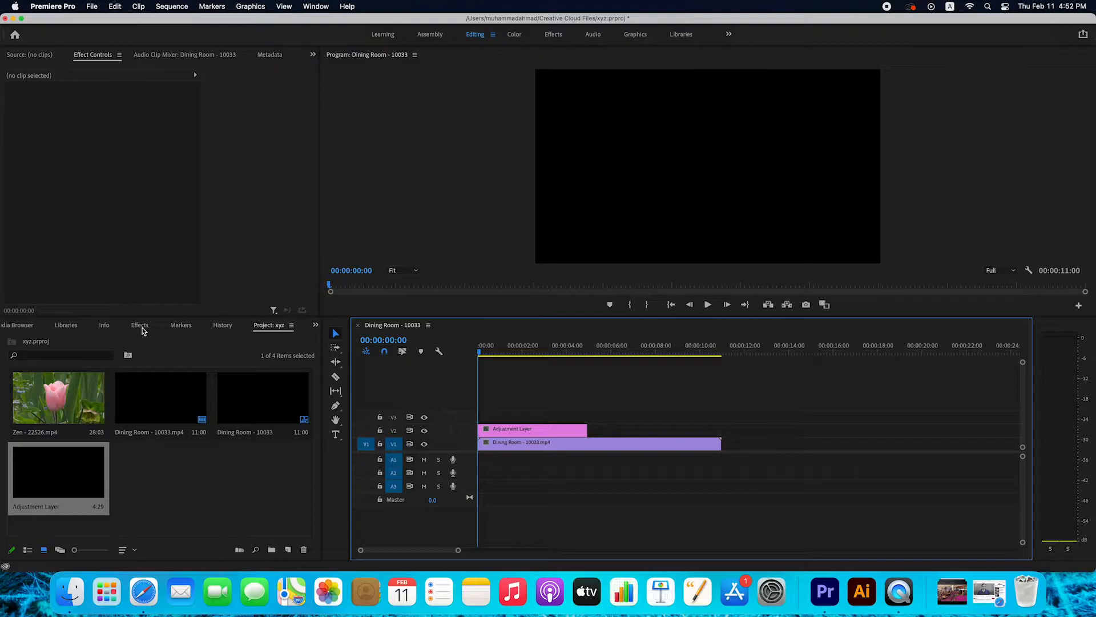
# Step: Find the Leave Color effect by searching for "leave" and apply it to the adjustment layer
pyautogui.click(140, 324)
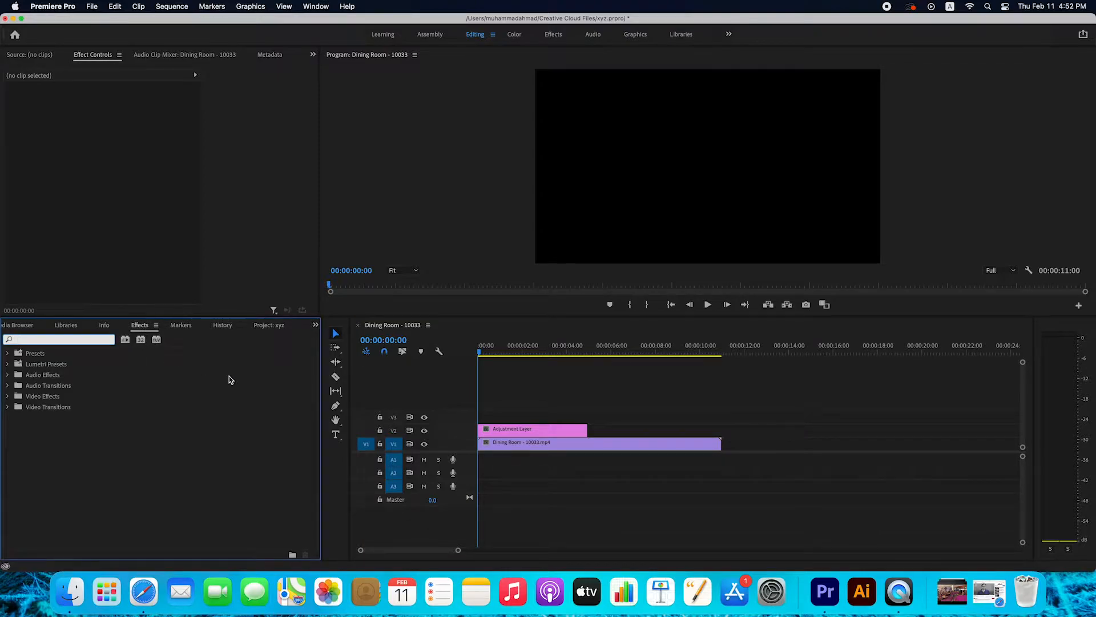
pyautogui.write('leave')
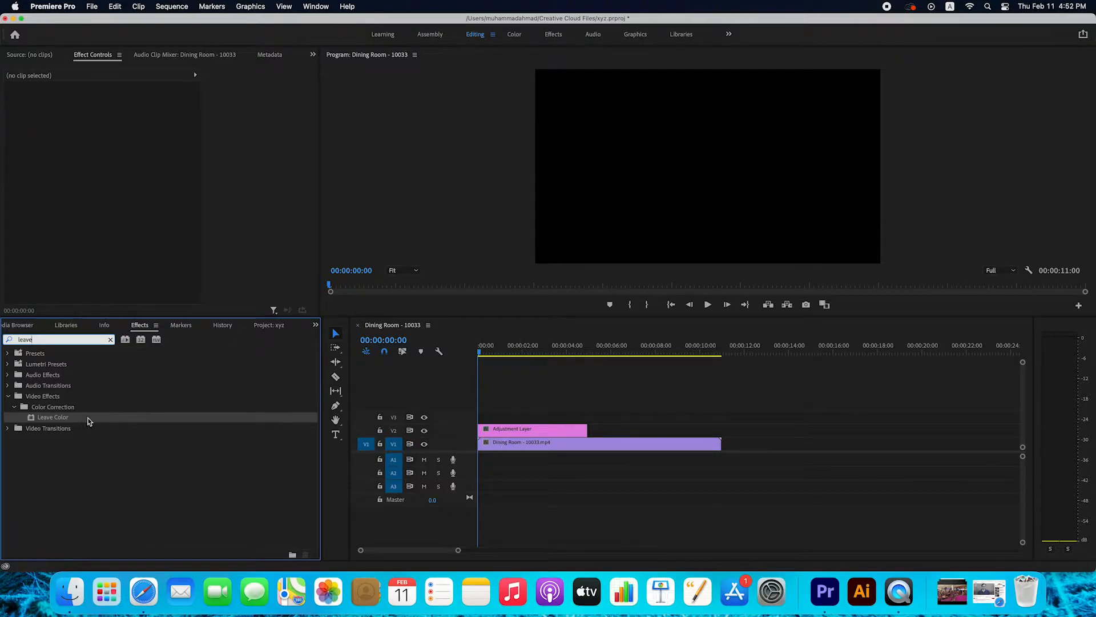
pyautogui.moveTo(58, 420); pyautogui.dragTo(497, 432)
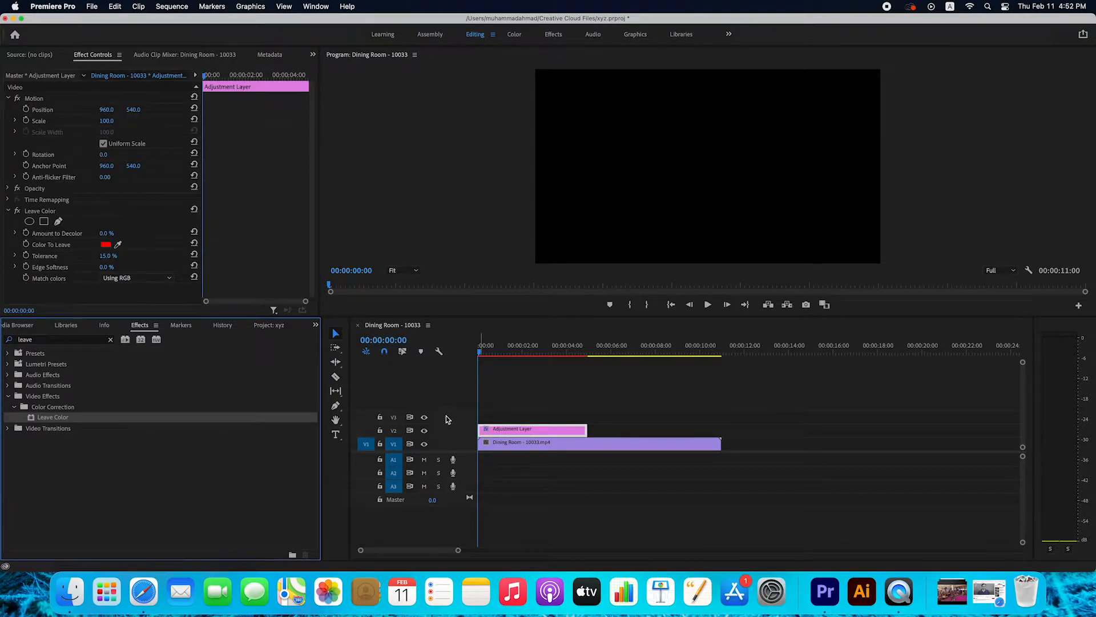
# Step: Sample the magenta foreground chair as Color To Leave, set Amount to Decolor to 100% and Match colors to Using Hue, and preview the result
pyautogui.click(502, 352)
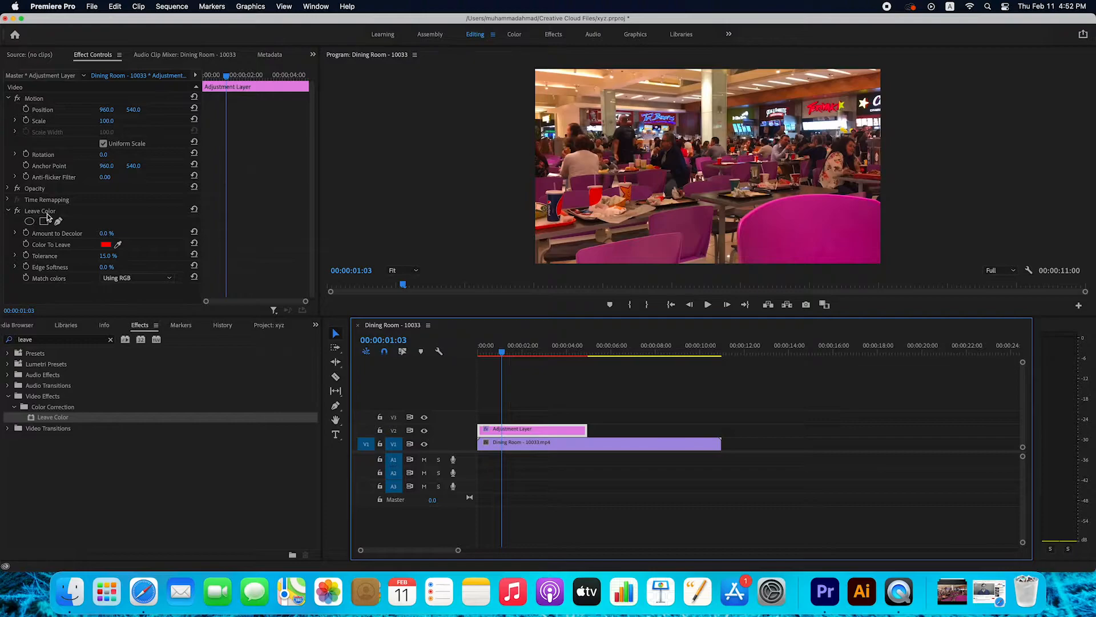
pyautogui.click(118, 246)
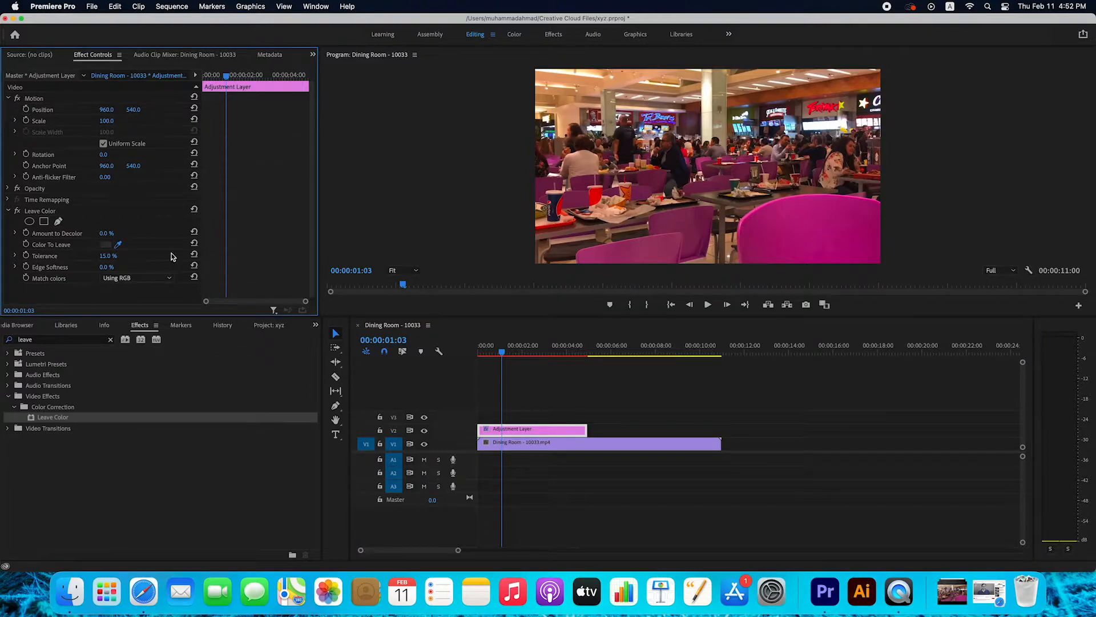
pyautogui.click(769, 229)
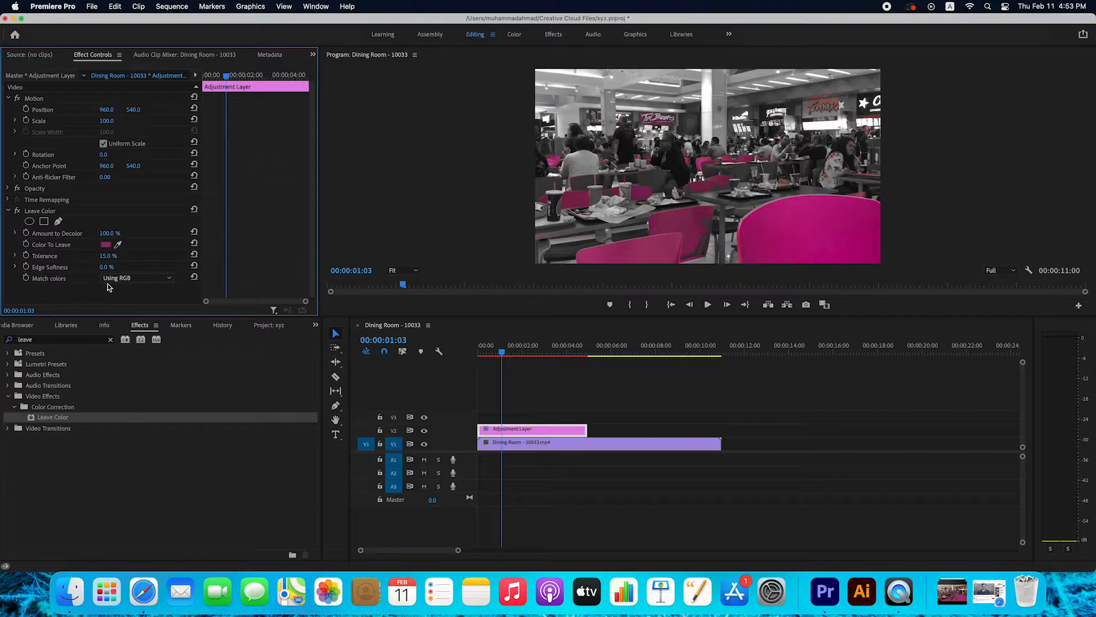
pyautogui.click(169, 278)
pyautogui.click(121, 301)
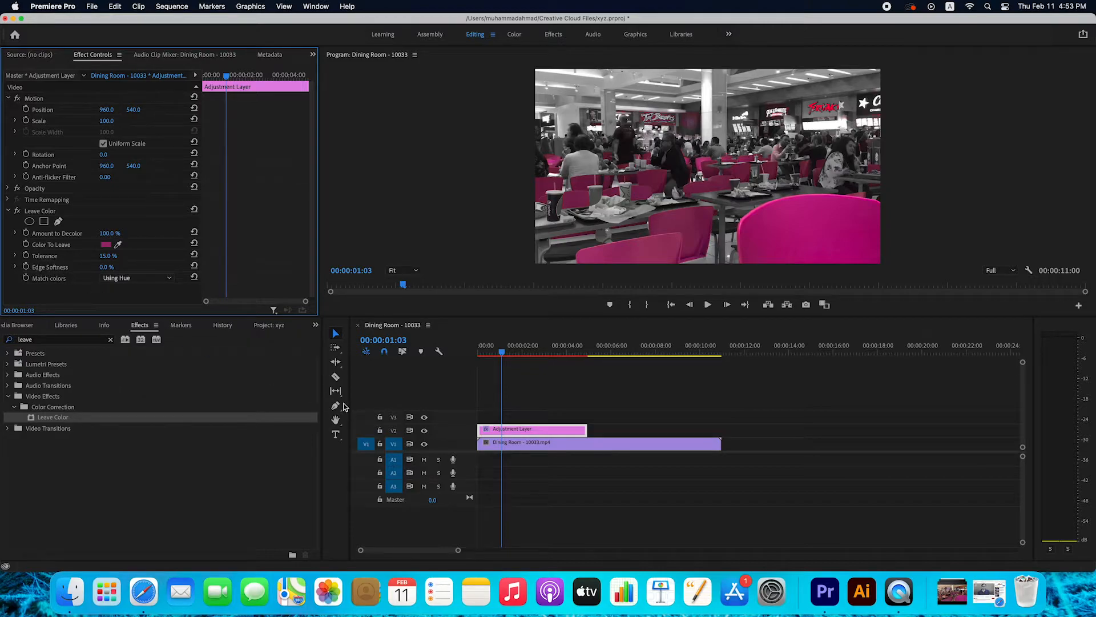
pyautogui.click(708, 304)
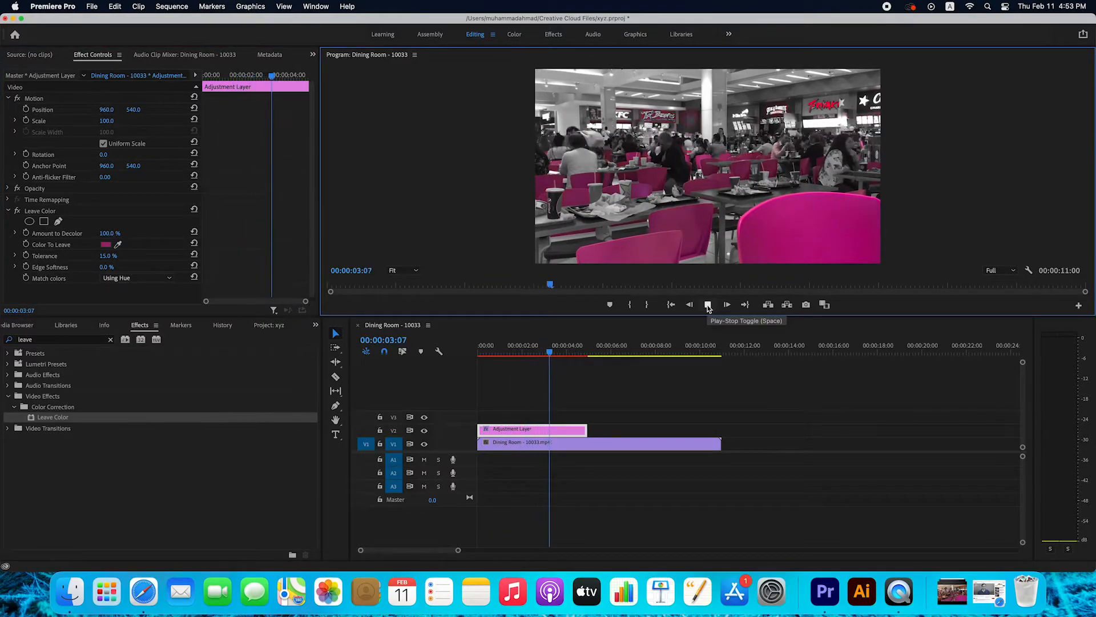
pyautogui.click(708, 305)
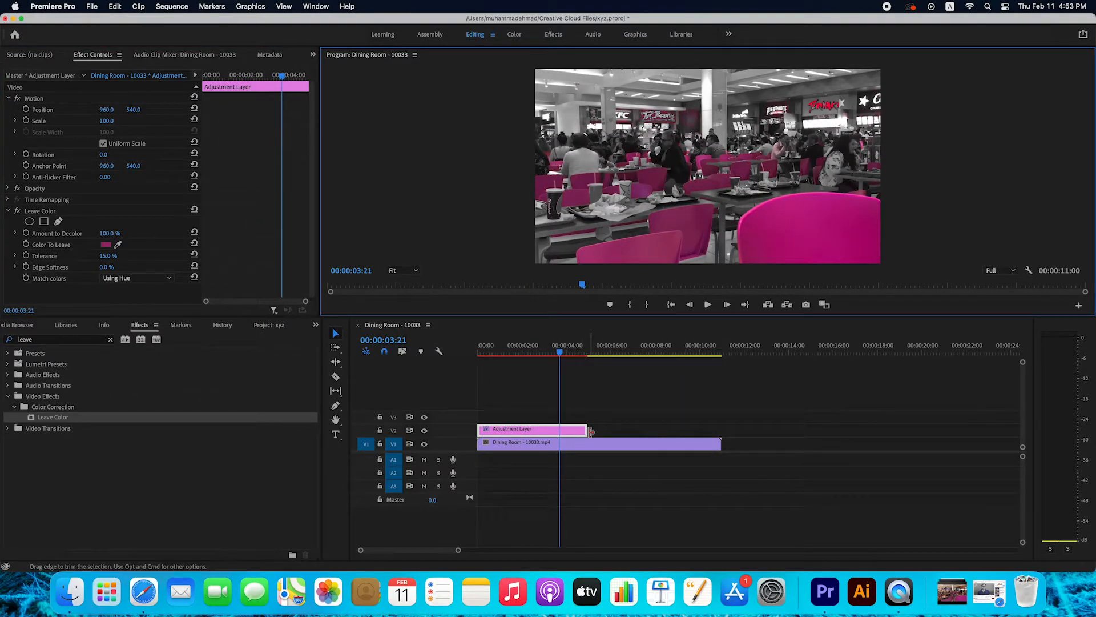
# Step: Trim the adjustment layer to cover only about 4 to 6 seconds of the clip, and scrub the sequence to check the effect
pyautogui.moveTo(585, 431); pyautogui.dragTo(721, 431)
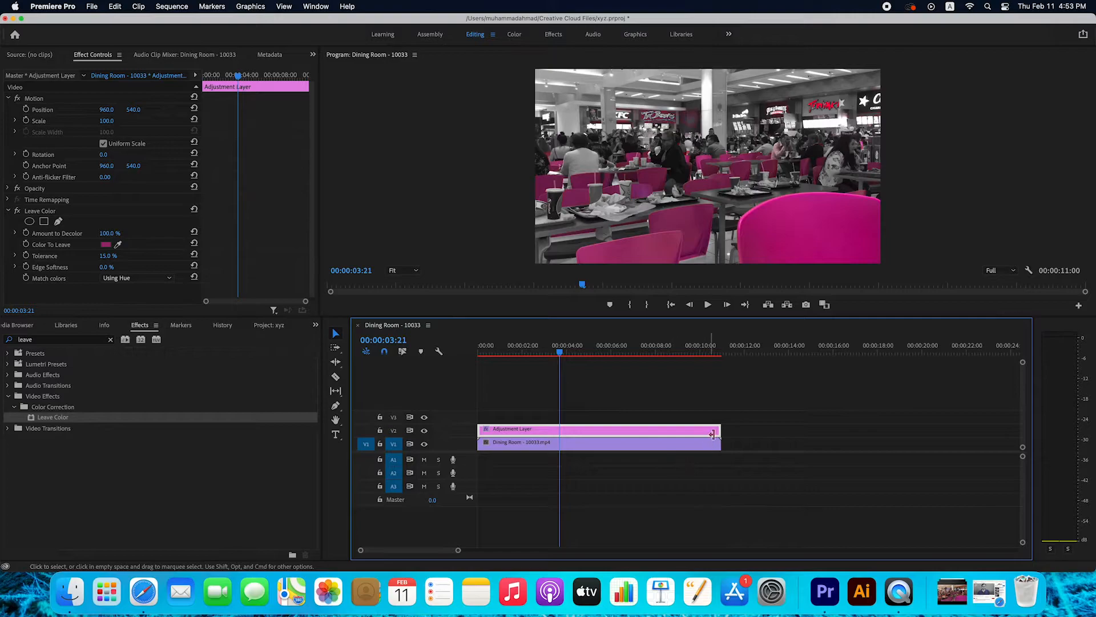
pyautogui.moveTo(724, 429); pyautogui.dragTo(618, 431)
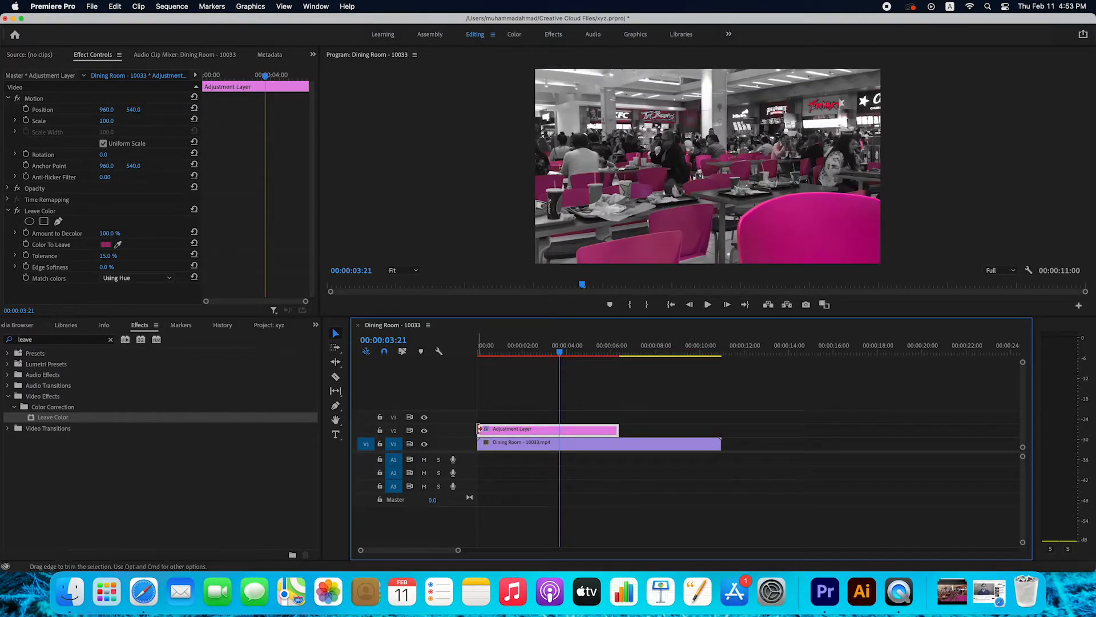
pyautogui.moveTo(481, 429); pyautogui.dragTo(571, 431)
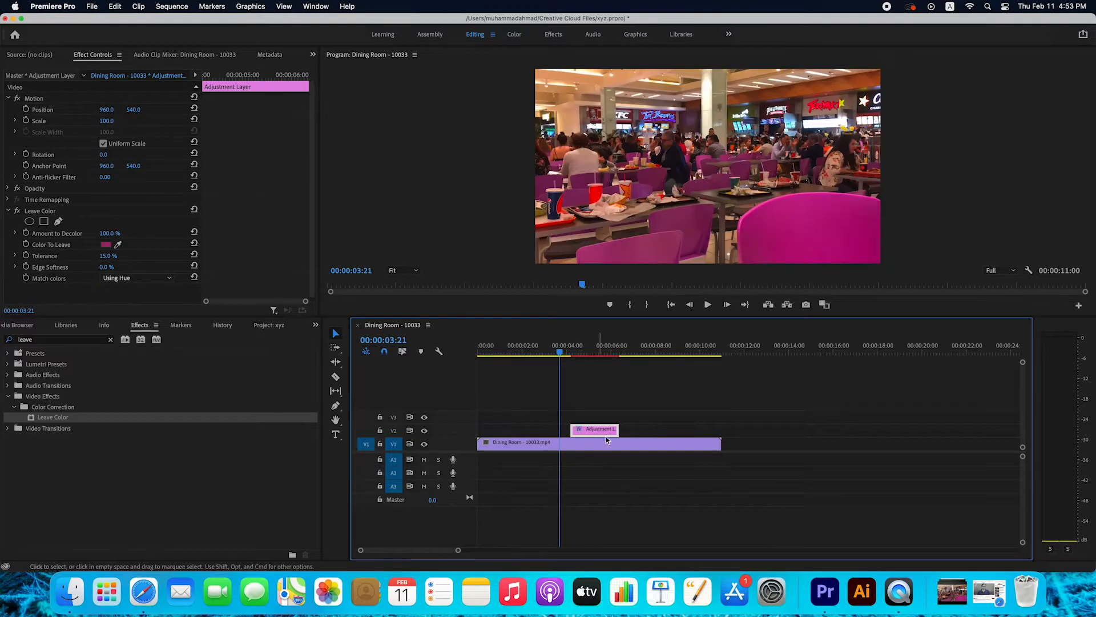
pyautogui.click(551, 353)
pyautogui.moveTo(552, 359); pyautogui.dragTo(649, 360)
pyautogui.click(563, 364)
pyautogui.moveTo(563, 364); pyautogui.dragTo(621, 367)
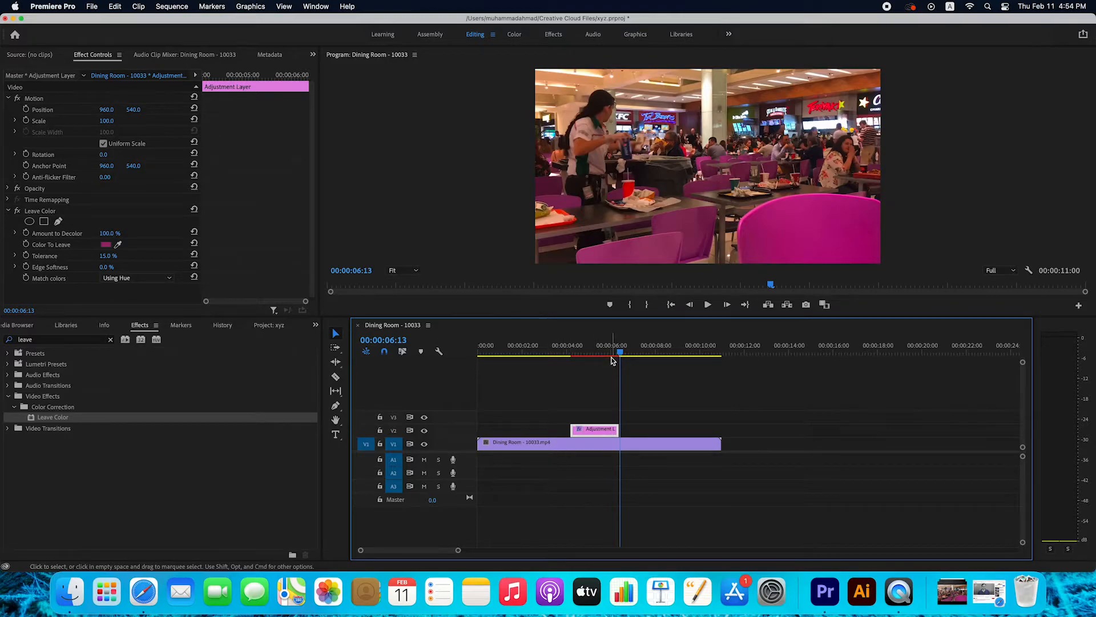
pyautogui.moveTo(620, 351); pyautogui.dragTo(477, 365)
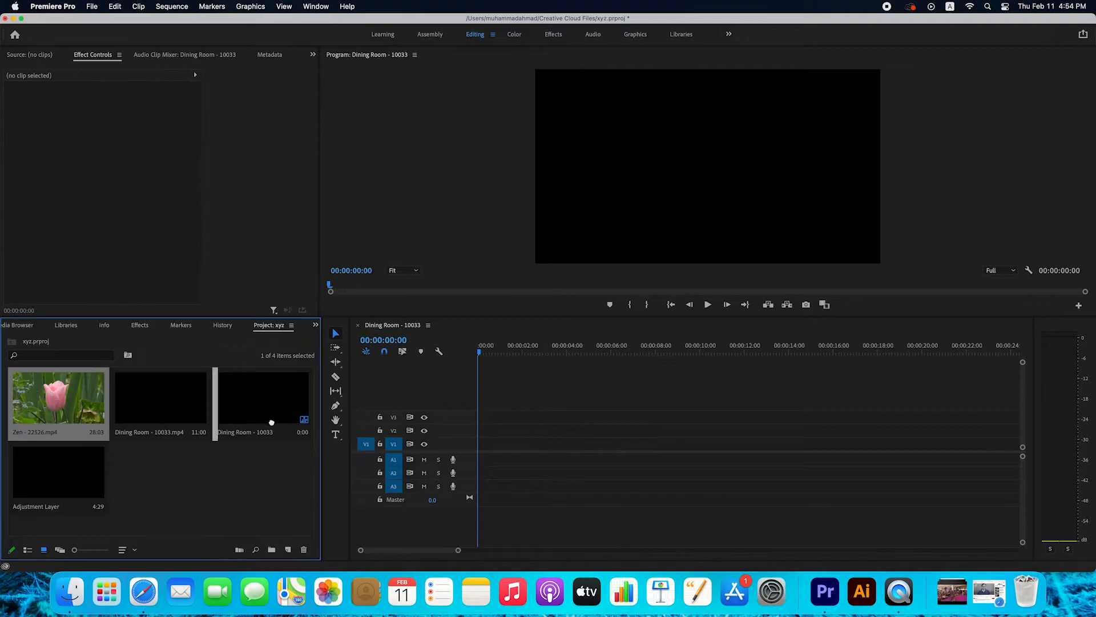
# Step: Replace the sequence's contents with Zen - 22526.mp4 on V1 and apply the Leave Color effect directly to that clip
pyautogui.moveTo(271, 422); pyautogui.dragTo(489, 444)
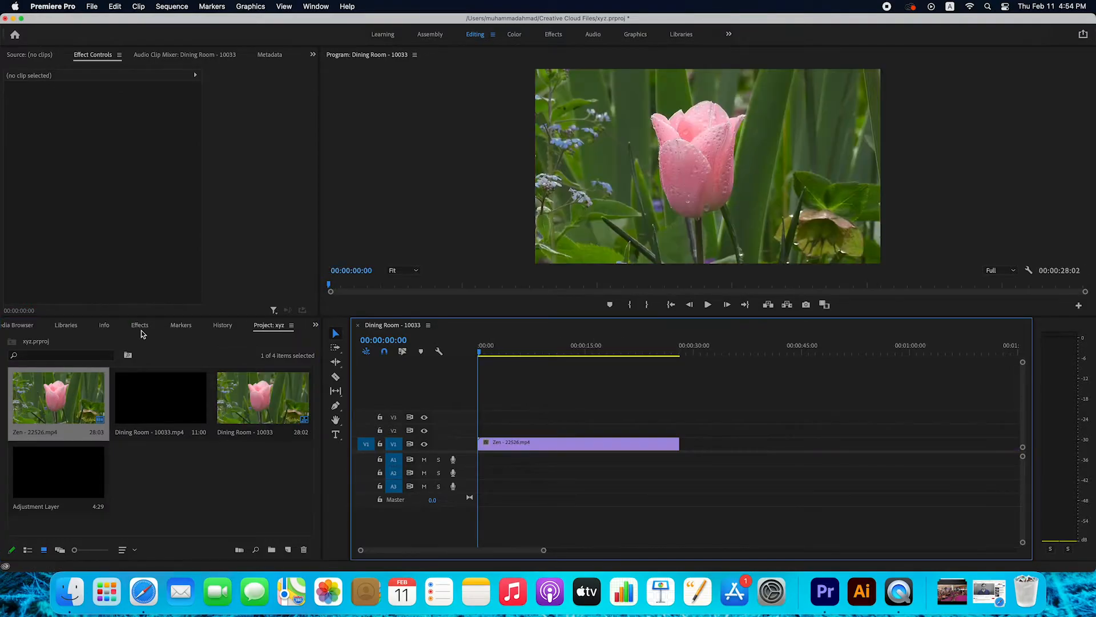
pyautogui.click(139, 327)
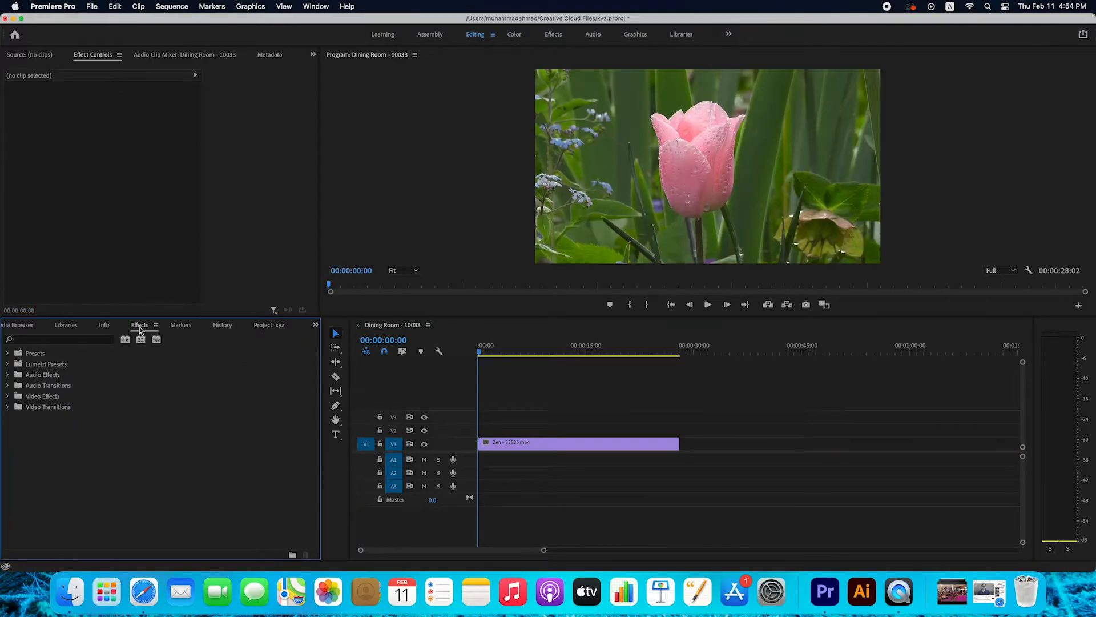
pyautogui.click(87, 340)
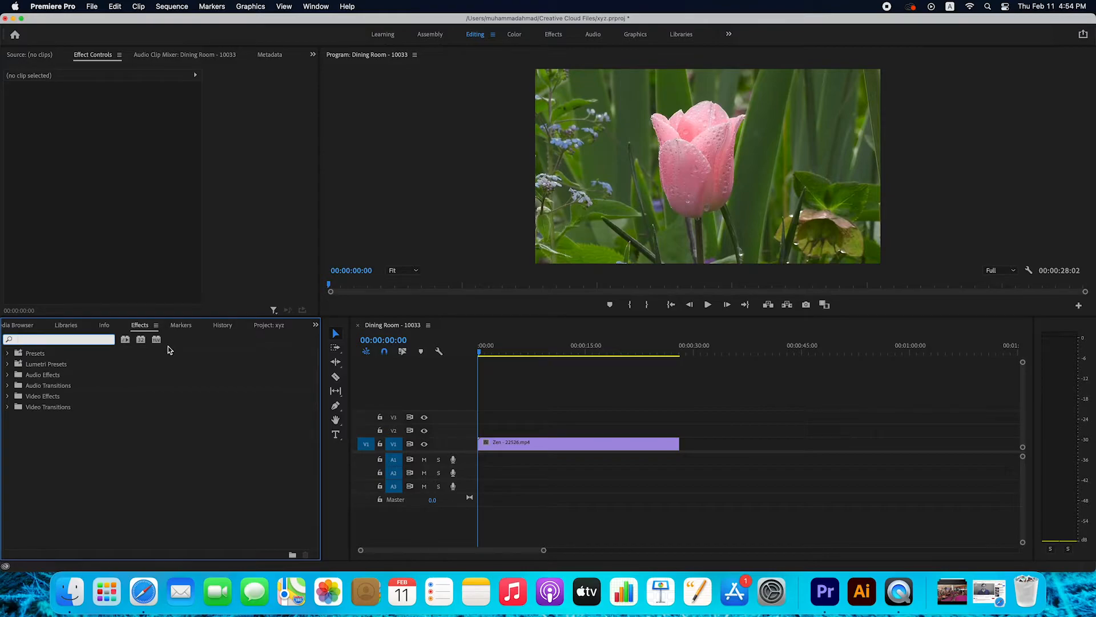
pyautogui.write('leav')
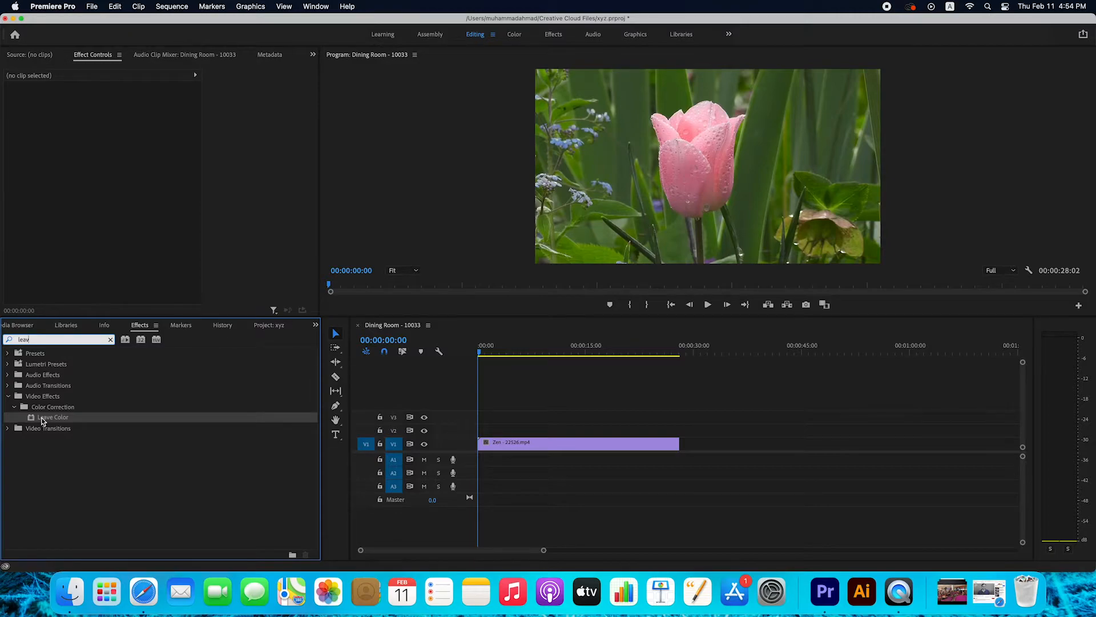
pyautogui.moveTo(42, 417); pyautogui.dragTo(485, 452)
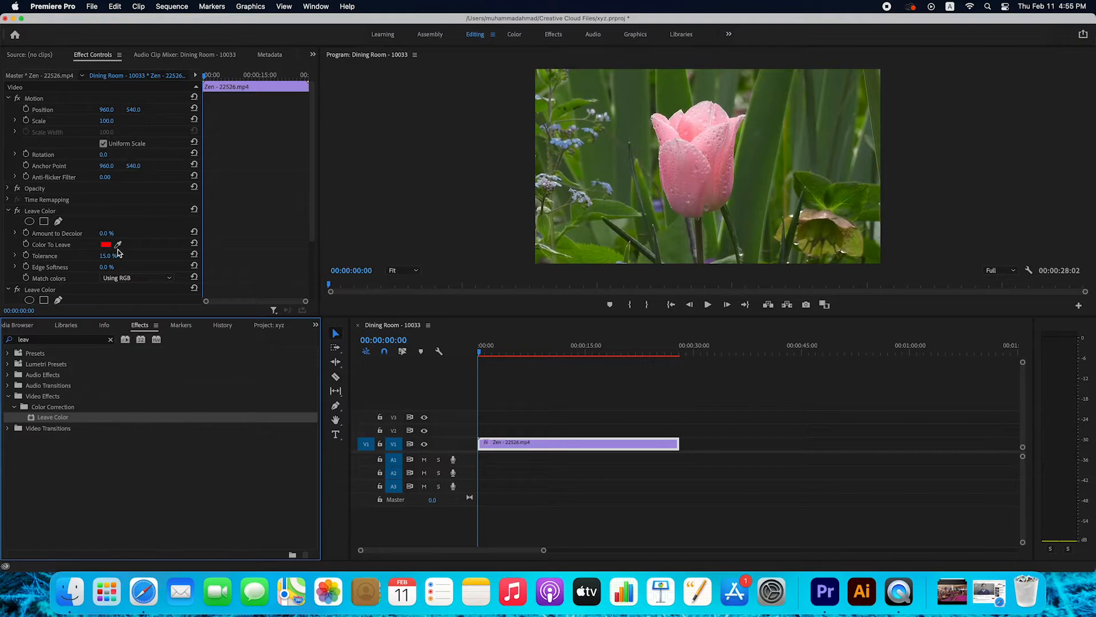
# Step: Sample the pink tulip petal as Color To Leave, and set Amount to Decolor to 100% and Match colors to Using Hue
pyautogui.click(117, 245)
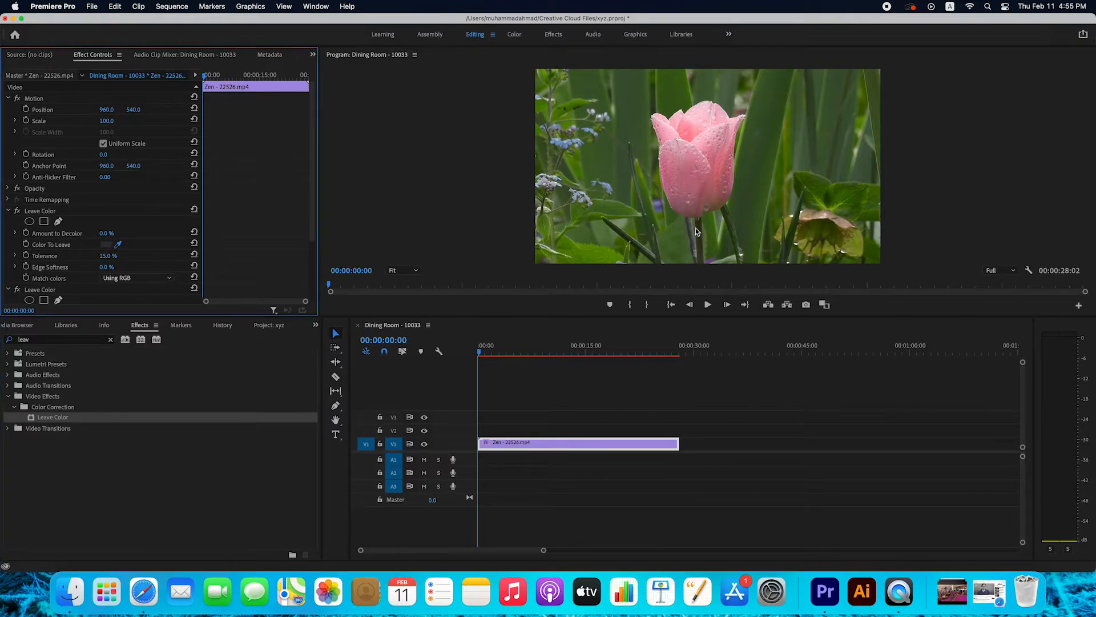
pyautogui.click(693, 183)
pyautogui.click(111, 232)
pyautogui.press('Return')
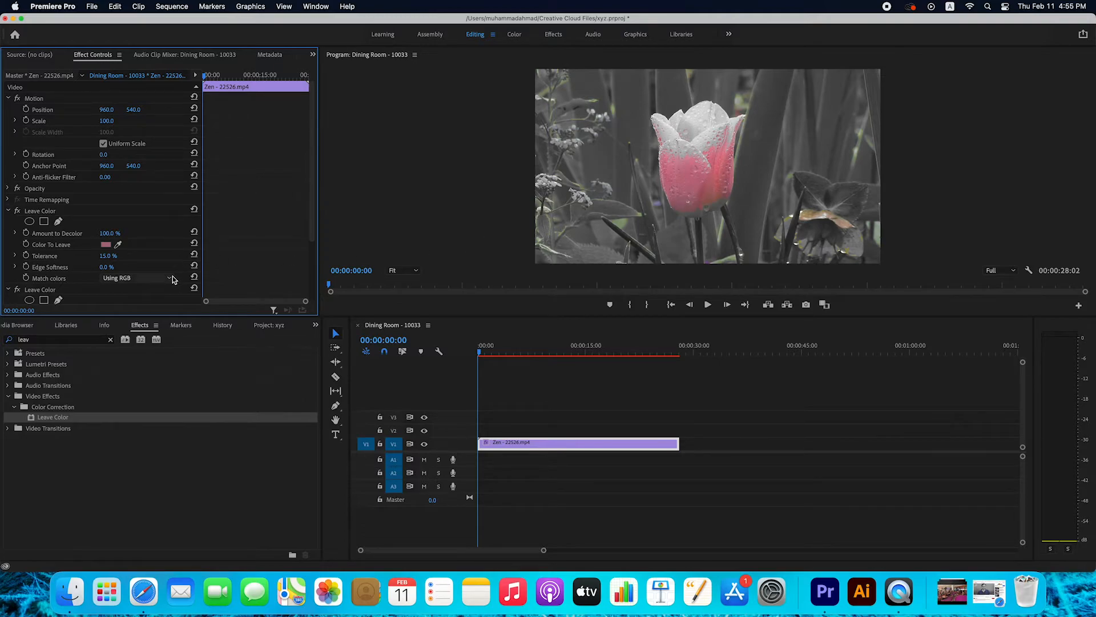
pyautogui.click(137, 278)
pyautogui.click(144, 300)
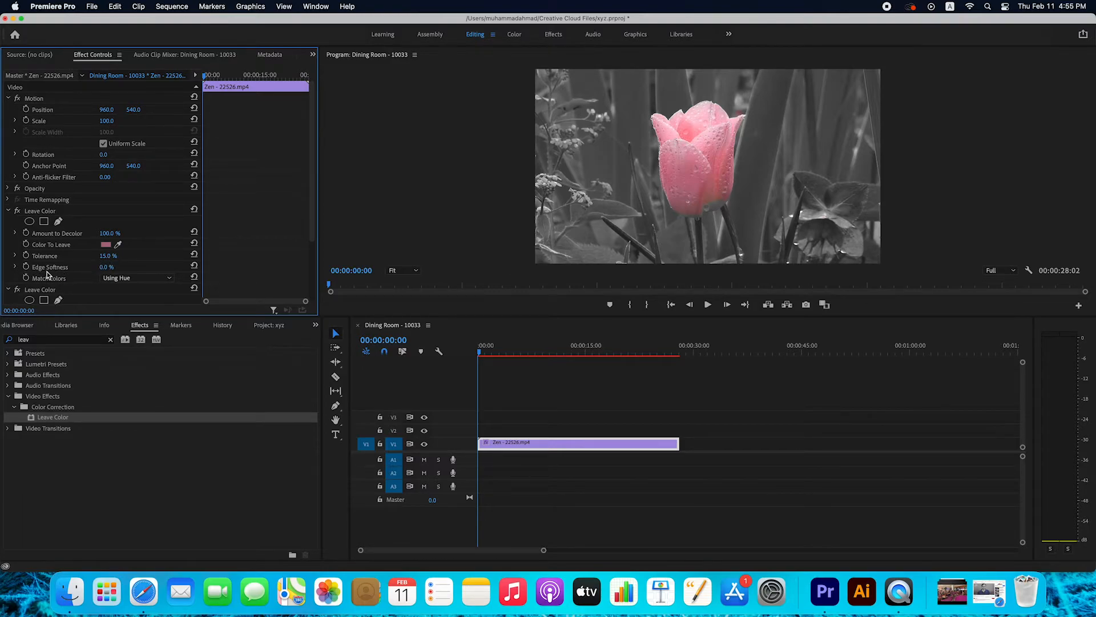
# Step: Set the tulip clip's Leave Color Edge Softness to 10.2% and play the sequence to preview it
pyautogui.click(16, 268)
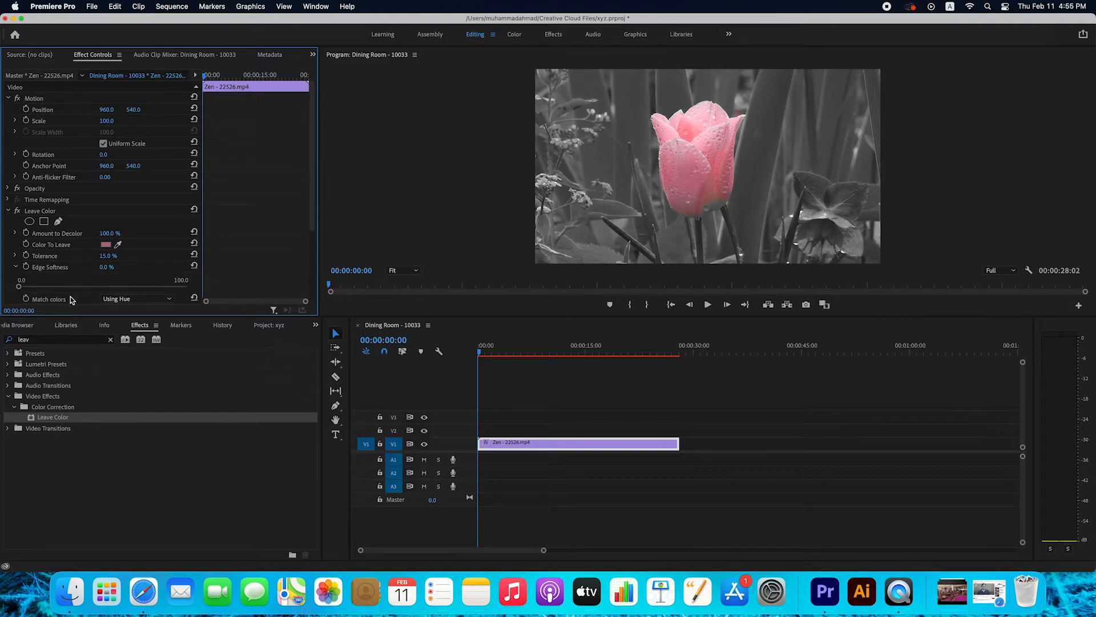
pyautogui.moveTo(20, 288); pyautogui.dragTo(36, 291)
pyautogui.click(707, 306)
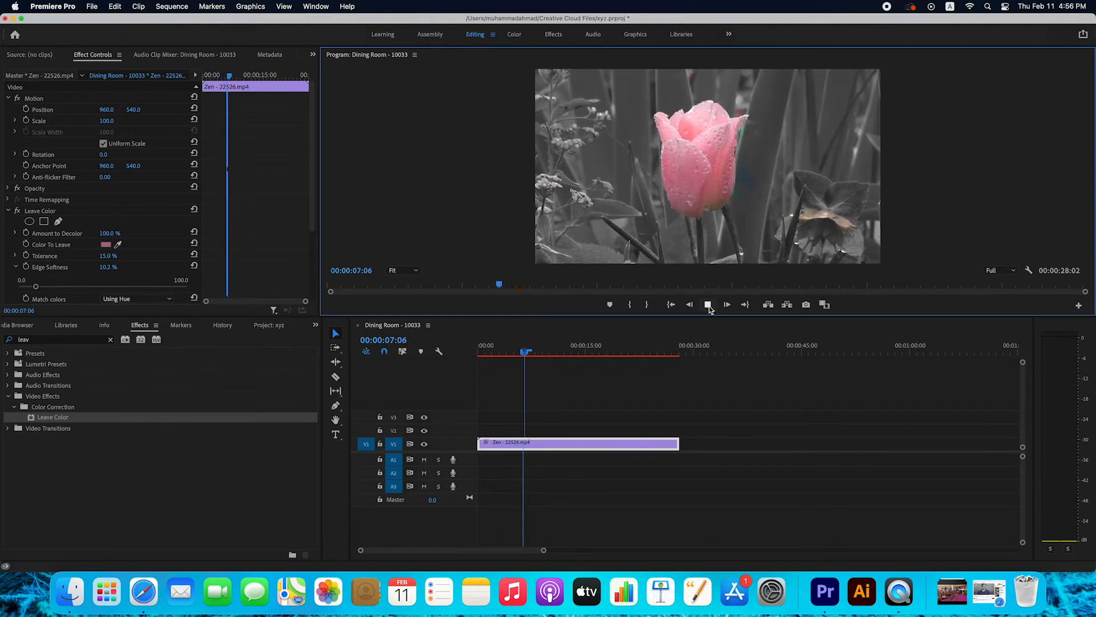
pyautogui.click(709, 306)
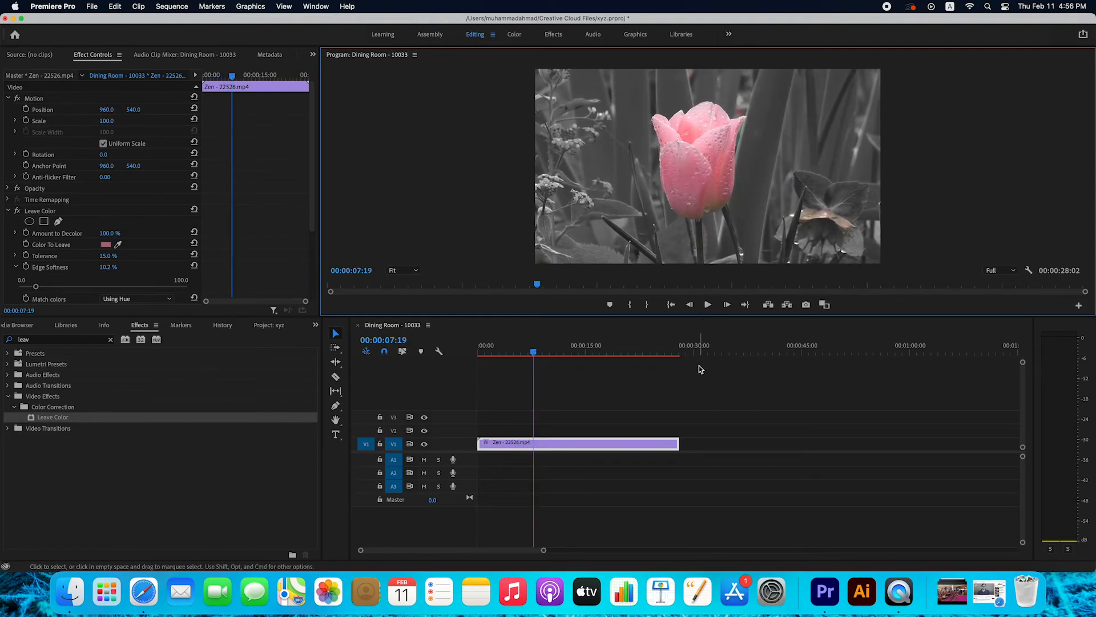